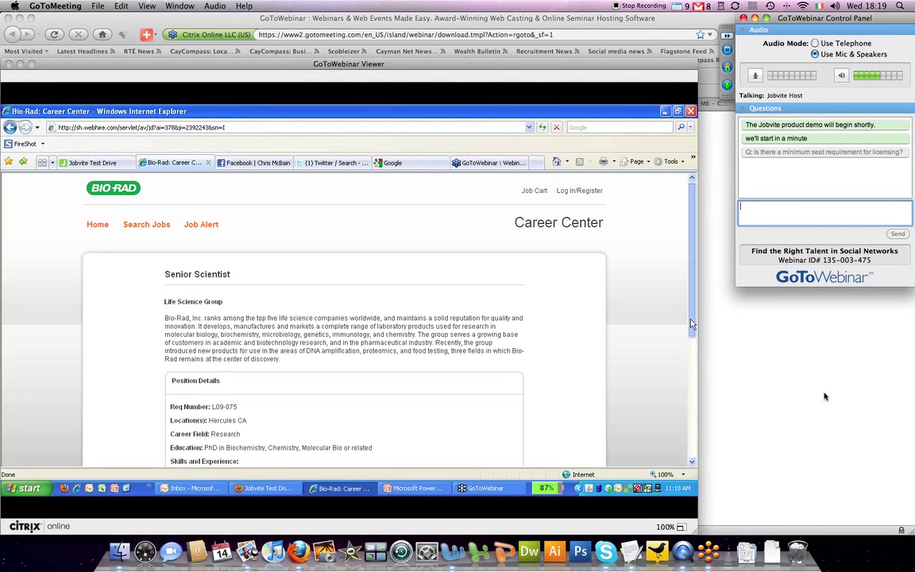
Step: Read through the Bio-Rad Senior Scientist job posting, and return to the Jobvite Test Drive page
drag(691, 322, 559, 463)
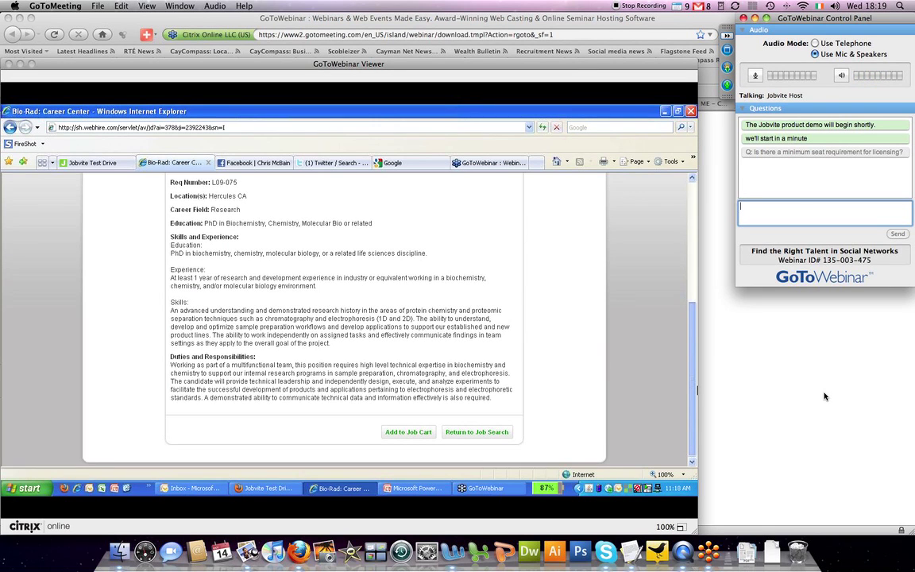
drag(695, 394, 697, 379)
scroll(698, 379, up, 1)
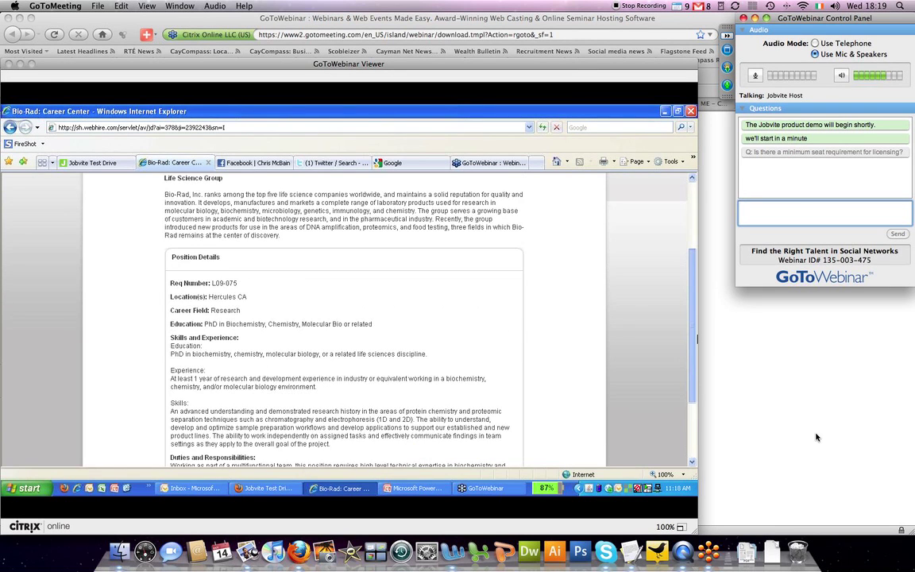
scroll(146, 278, up, 4)
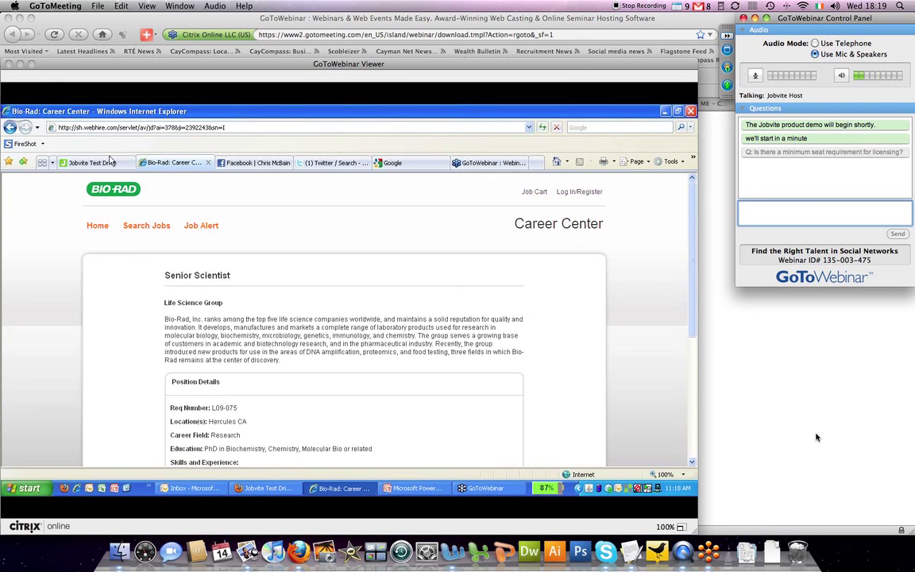
click(105, 165)
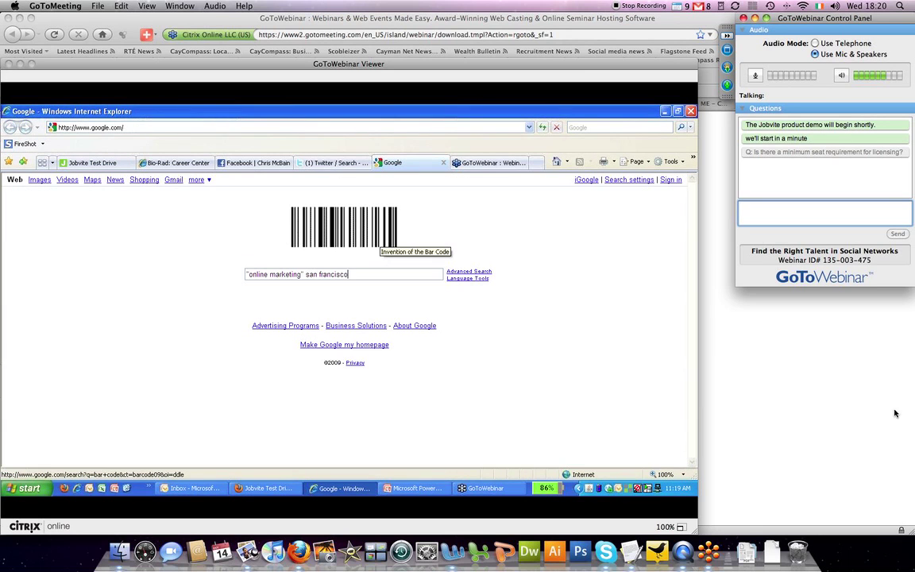
Step: Send the webinar host the question "Why does the search facility not include Linked In?"
text(Why)
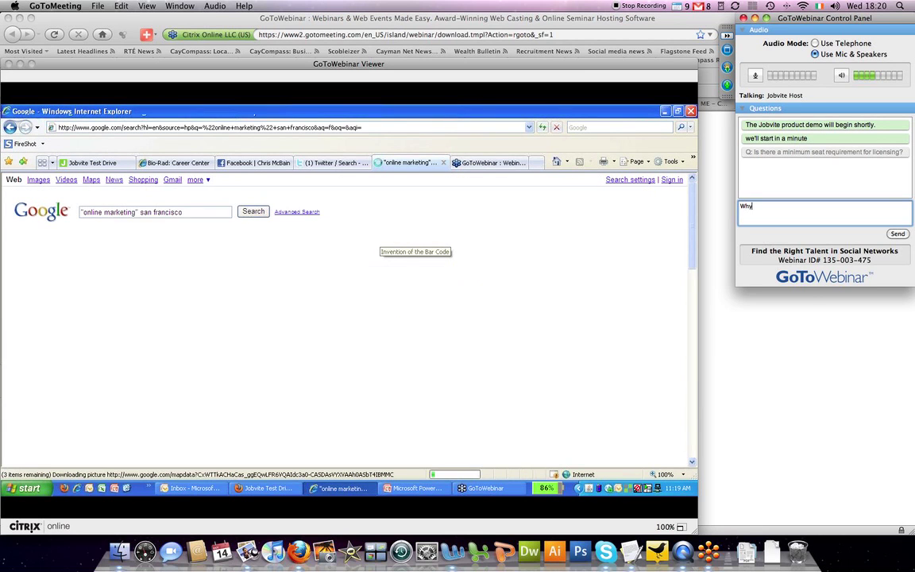
text( does the sarch)
key(BackSpace)
key(BackSpace)
key(BackSpace)
key(BackSpace)
key(BackSpace)
text(ea)
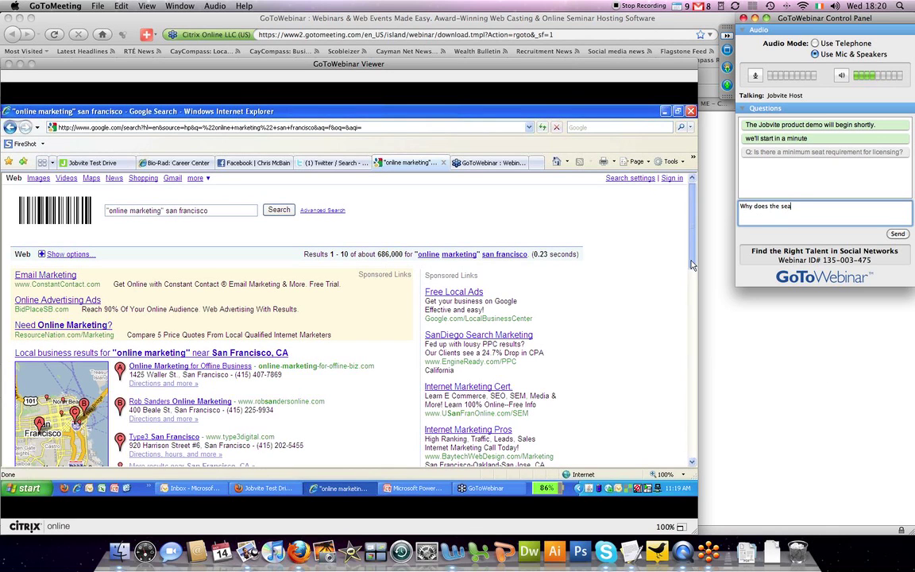
text(rch facility not incl)
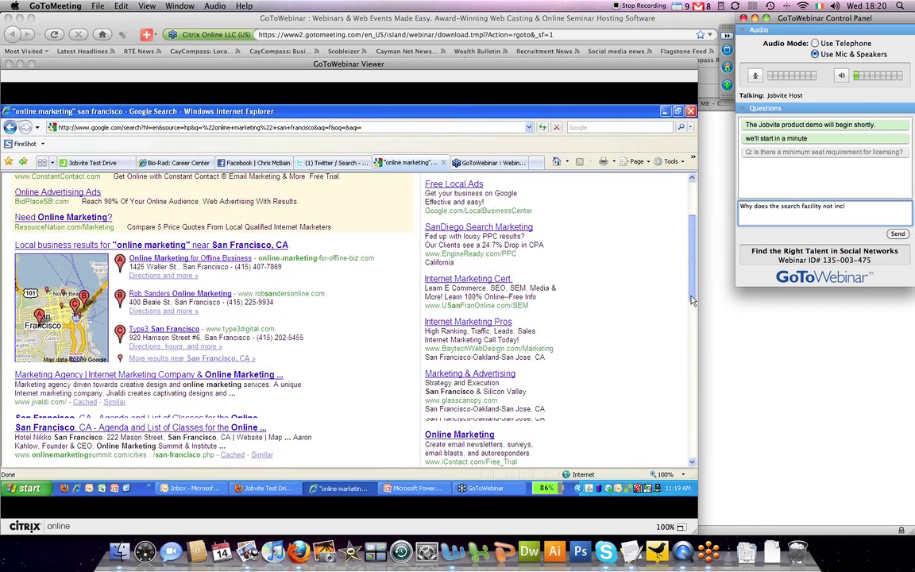
text(ude Linked )
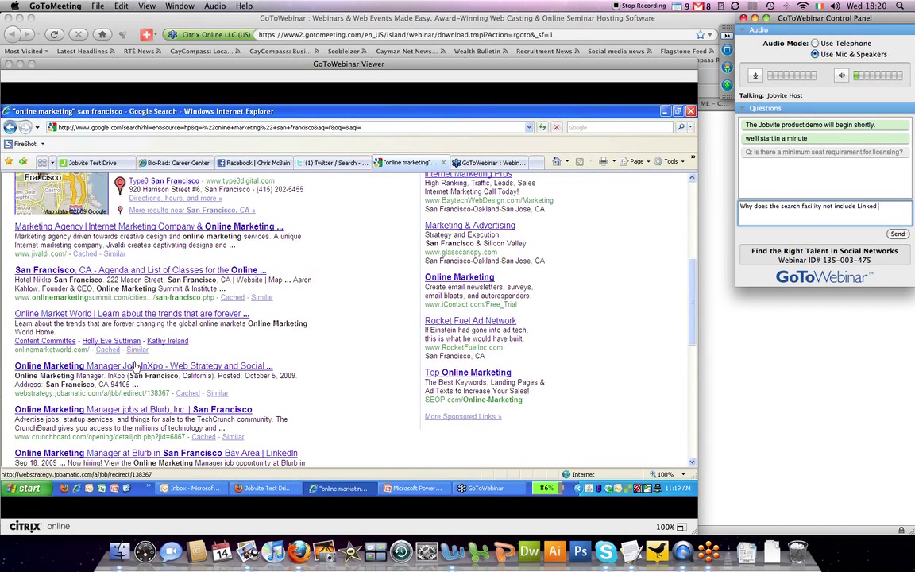
text(In?)
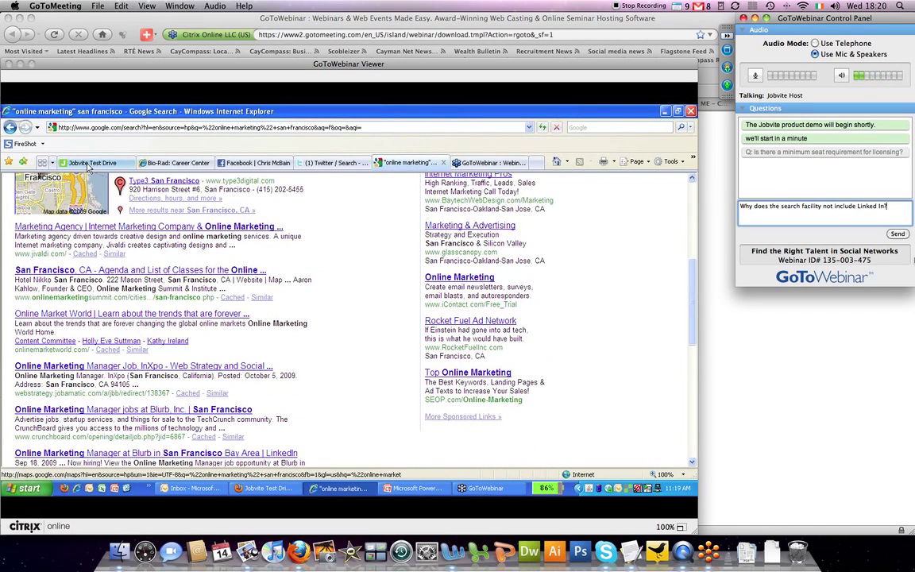
click(897, 234)
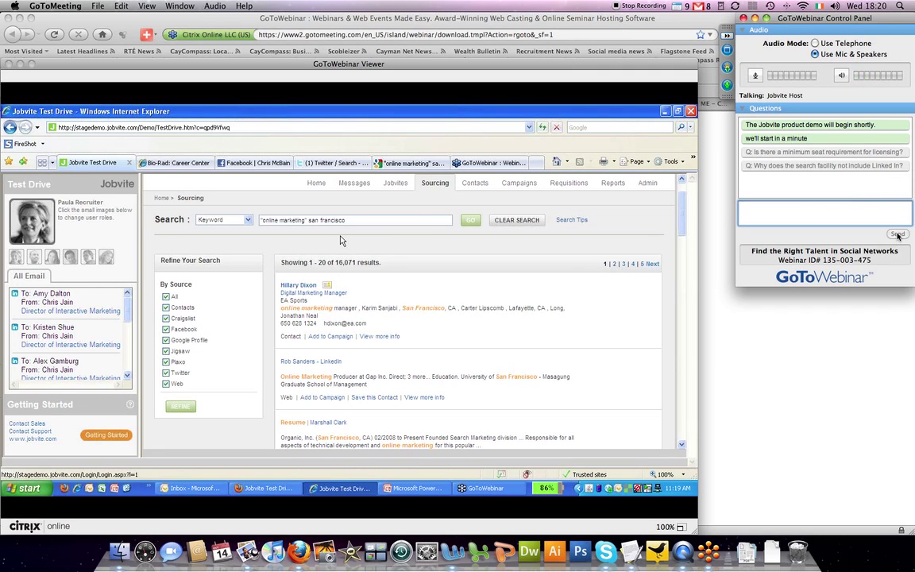
Step: Switch the sourcing search from keyword to Job and run it for 1569 - Online Marketing Manager
click(247, 222)
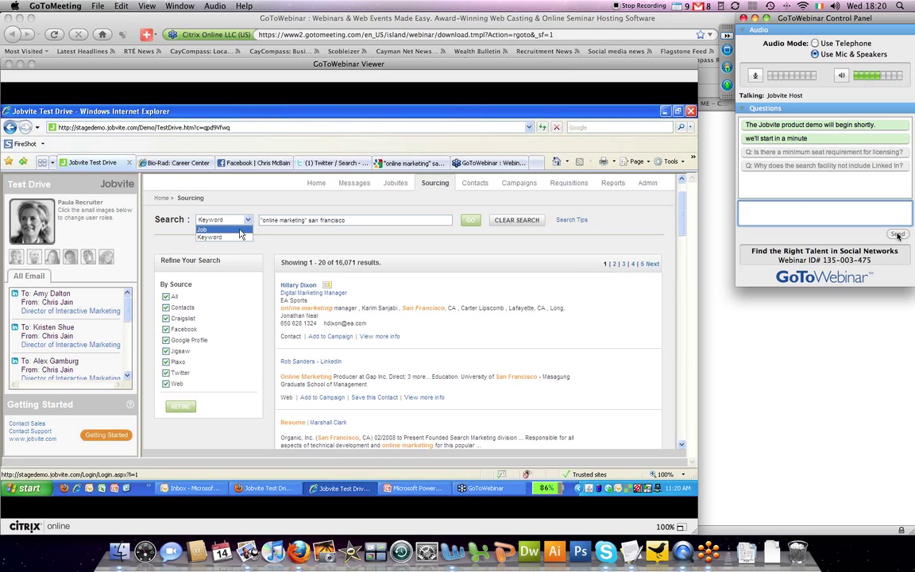
click(240, 230)
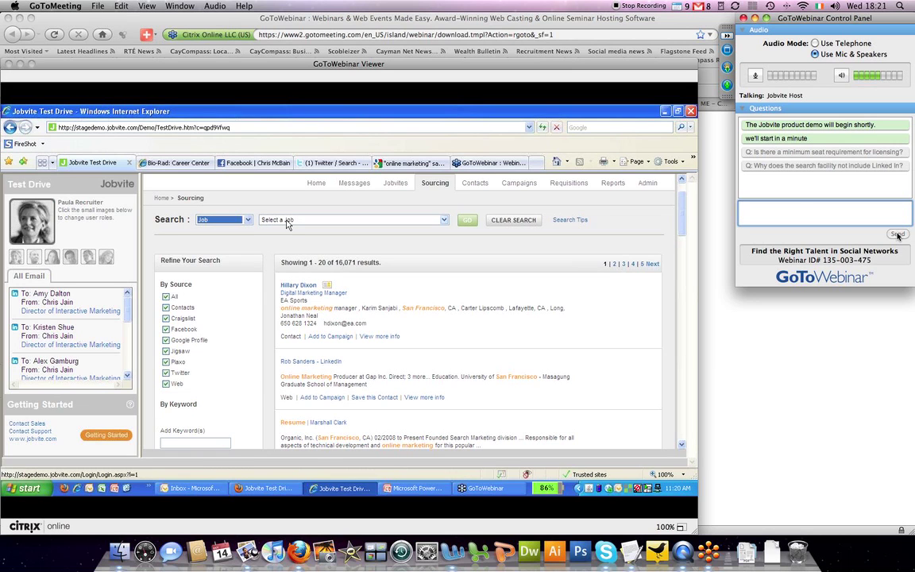
click(292, 221)
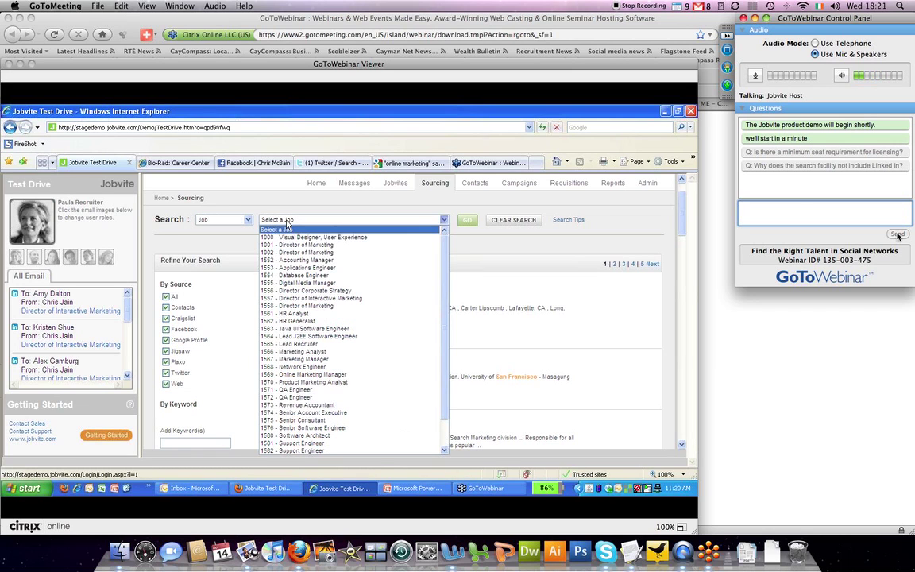
click(306, 374)
click(468, 221)
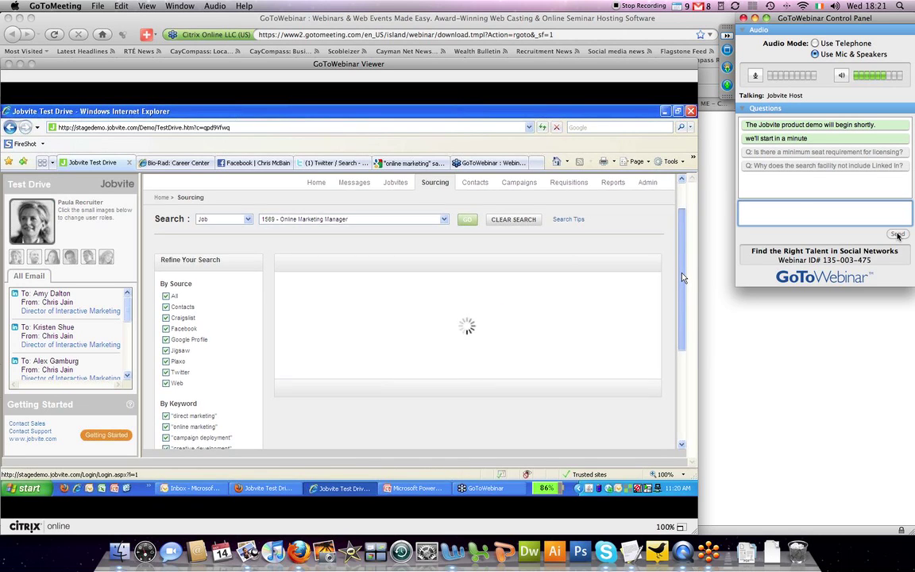
drag(682, 277, 680, 255)
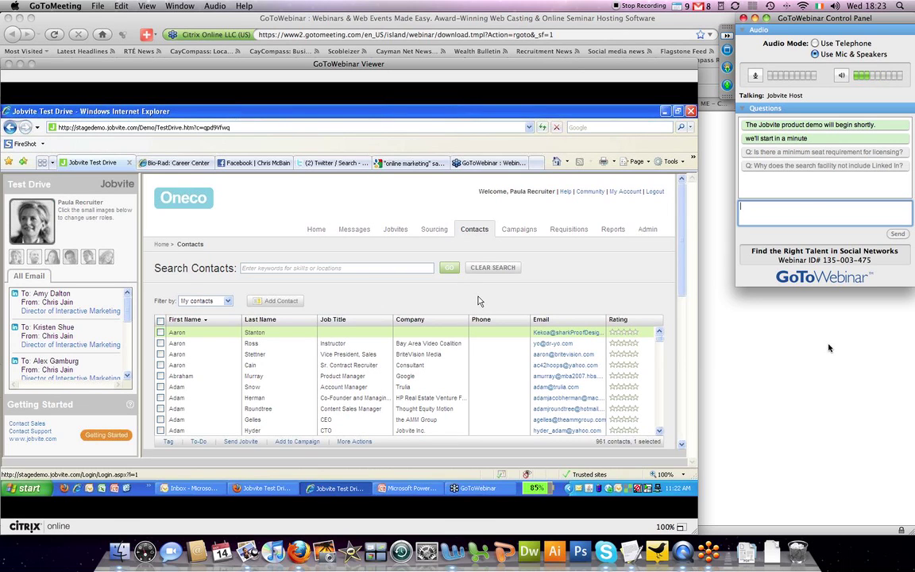
Step: Search all contacts for "online marketing"
click(390, 267)
text(online marketing)
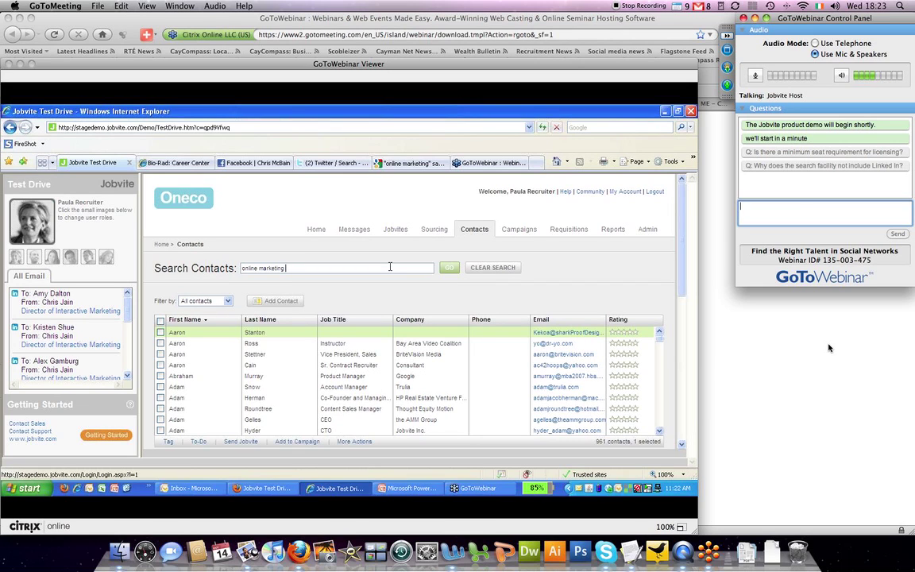
key(Return)
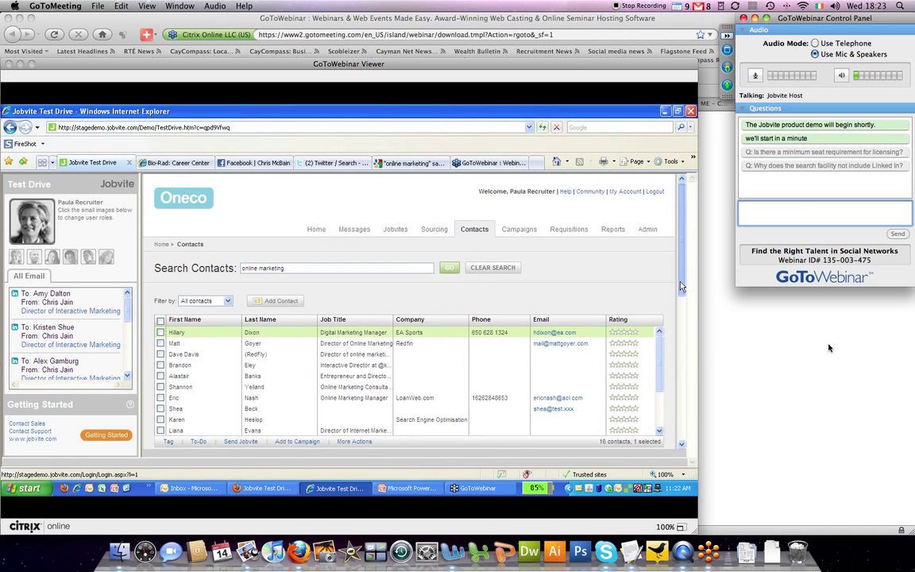
Step: Examine the details of the first contact in the list and choose URL from its profile link types
scroll(681, 285, down, 1)
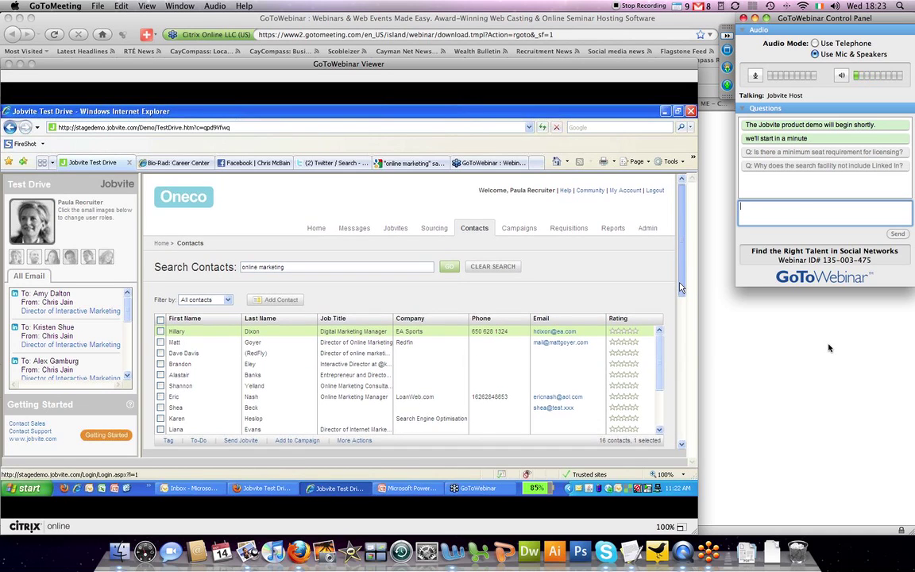
scroll(300, 306, down, 6)
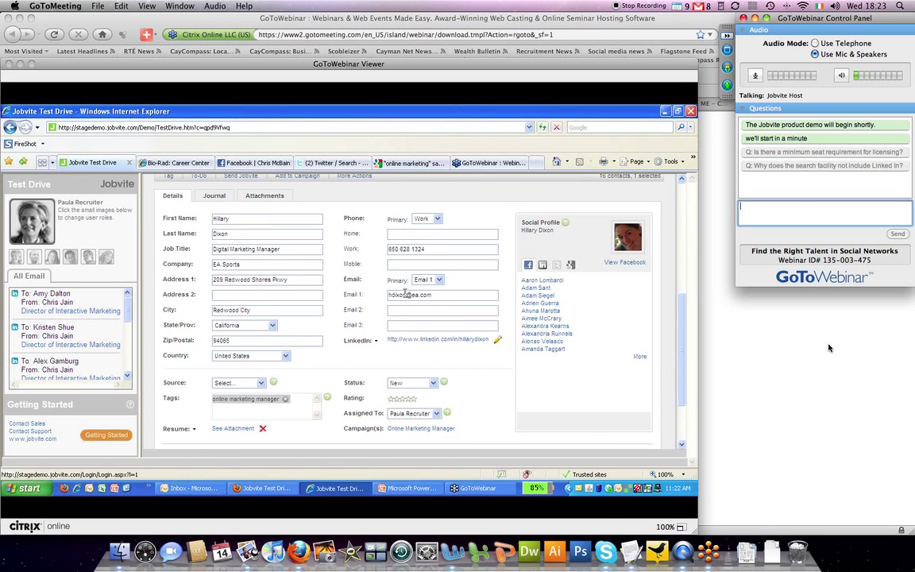
click(373, 340)
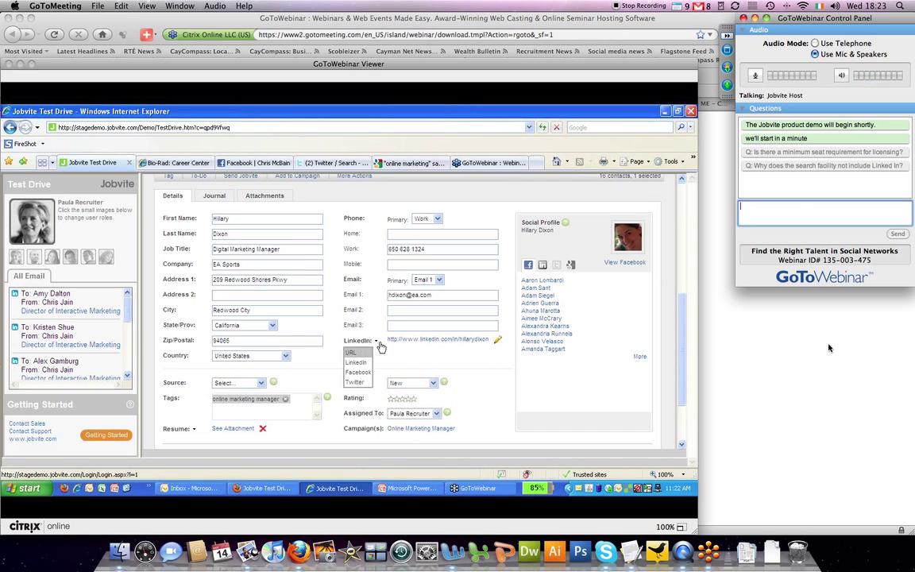
click(350, 352)
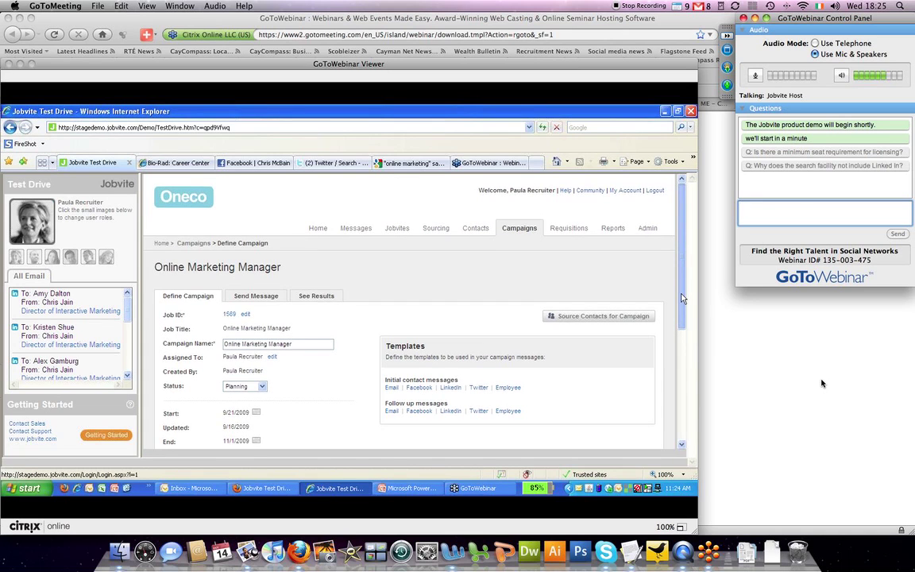
Step: Review the dates, keywords and message templates in the Online Marketing Manager campaign definition
scroll(613, 321, down, 3)
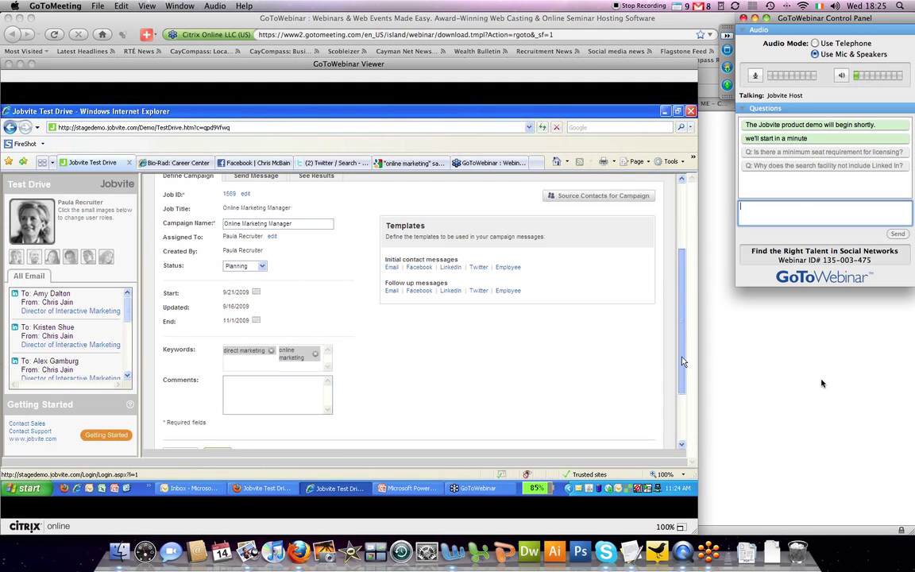